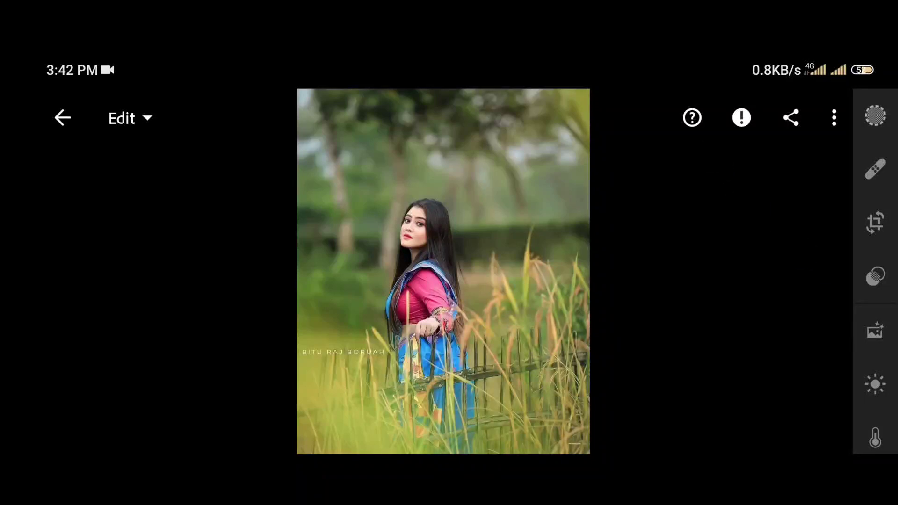
drag(870, 365, 874, 232)
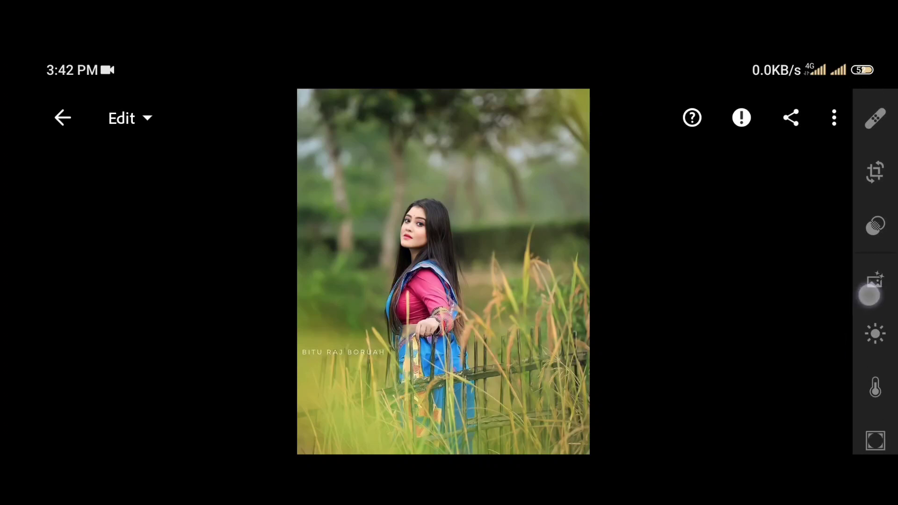
Set Light to Exposure +0.24, Contrast -22, Highlights -65, Shadows +26, Whites -16, Blacks -22.
click(876, 234)
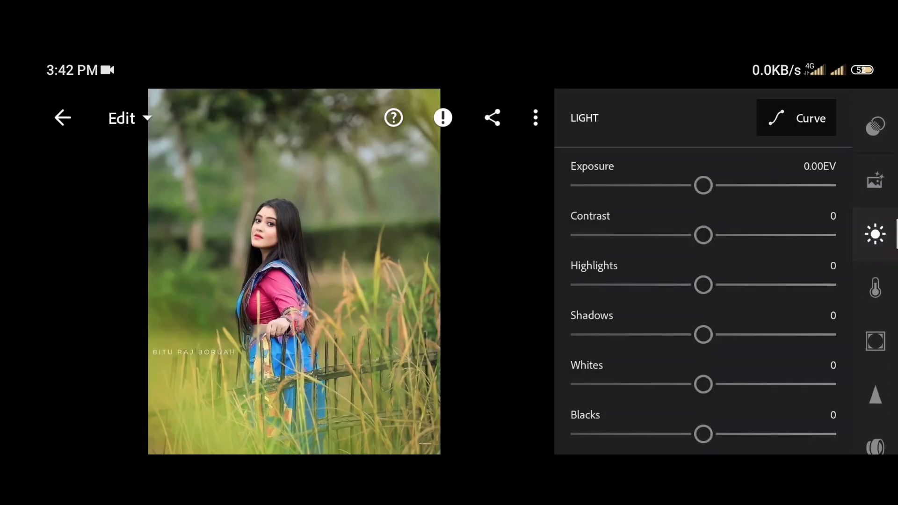
drag(704, 237, 673, 236)
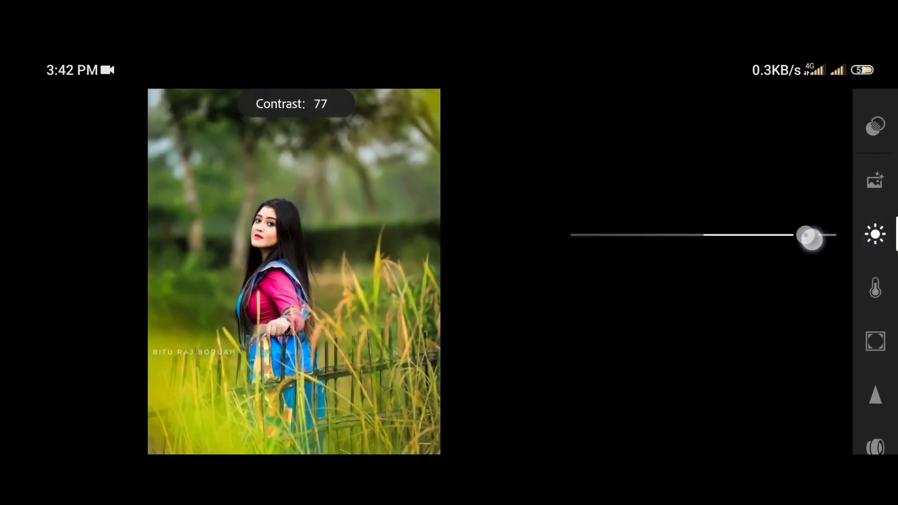
drag(668, 286, 669, 298)
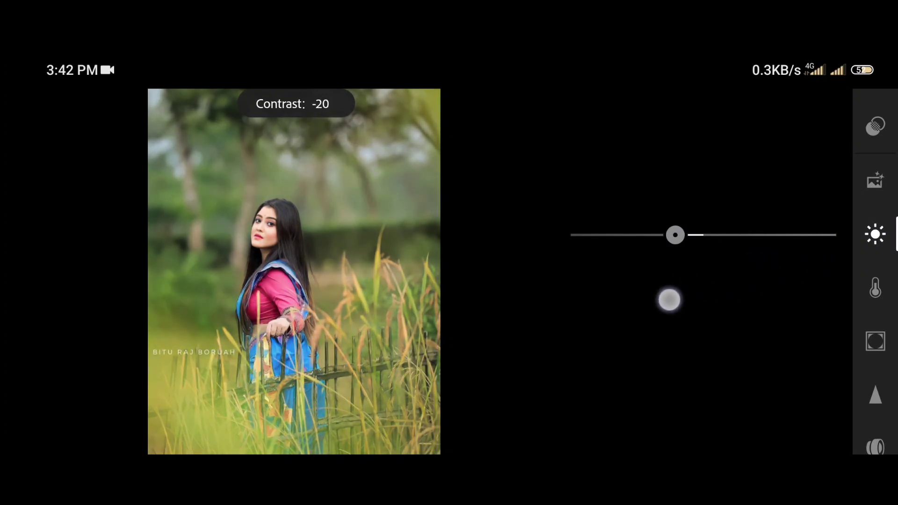
mouse_move(705, 196)
mouse_down()
mouse_move(775, 209)
mouse_move(688, 240)
mouse_up()
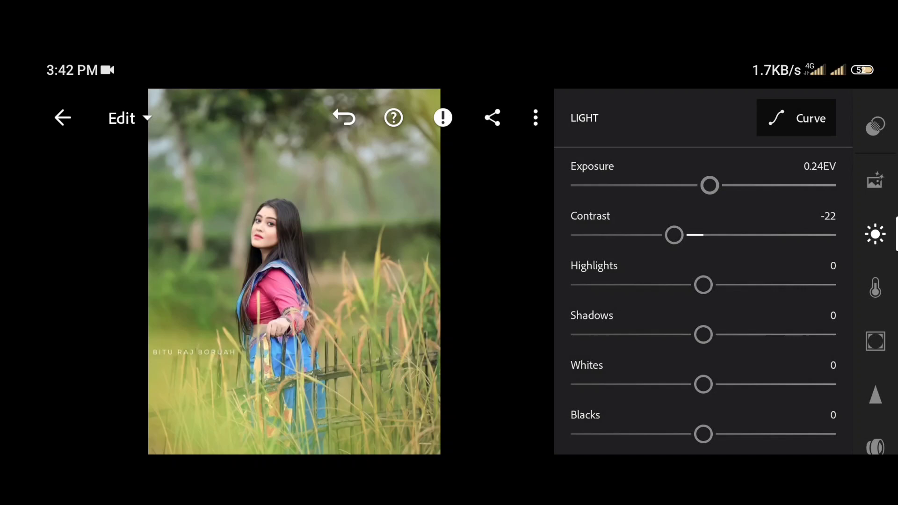
drag(704, 287, 617, 337)
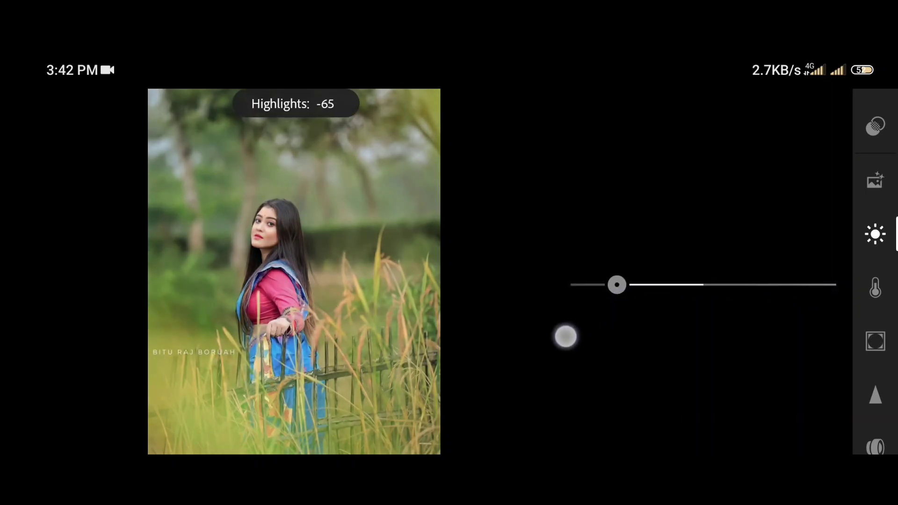
drag(703, 335, 739, 346)
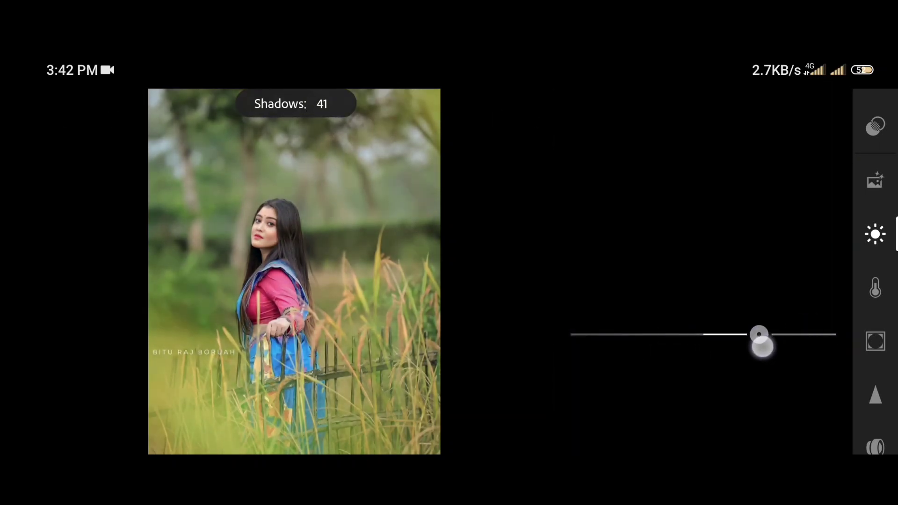
drag(703, 384, 684, 384)
drag(703, 434, 674, 435)
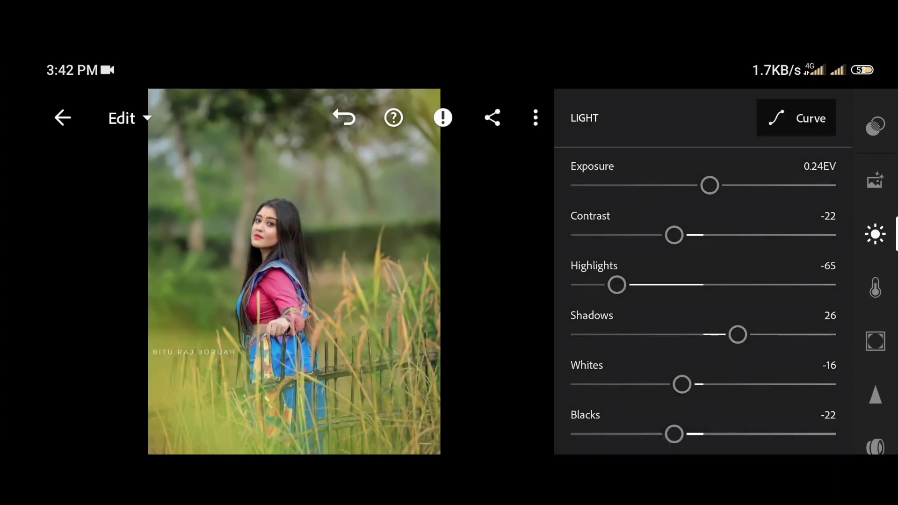
In Color Mix, set Yellow and Green hue to -100 and strip their saturation.
click(874, 287)
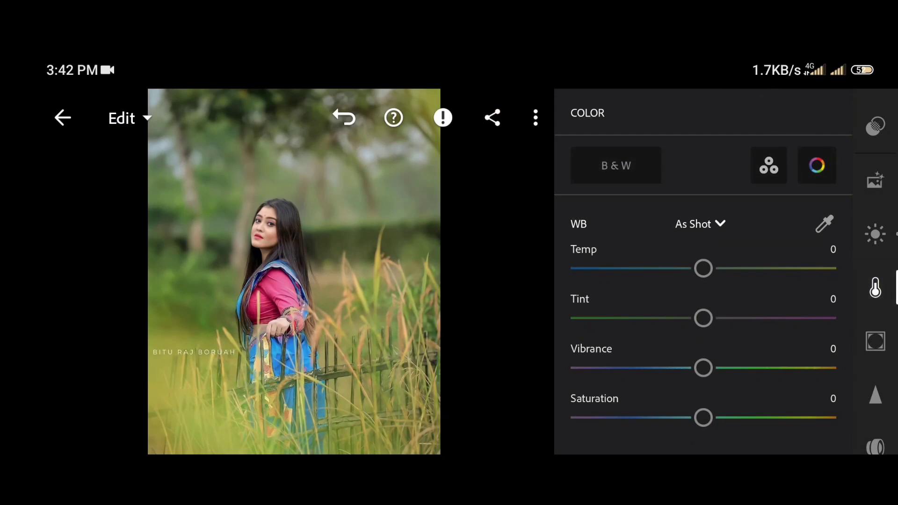
click(769, 166)
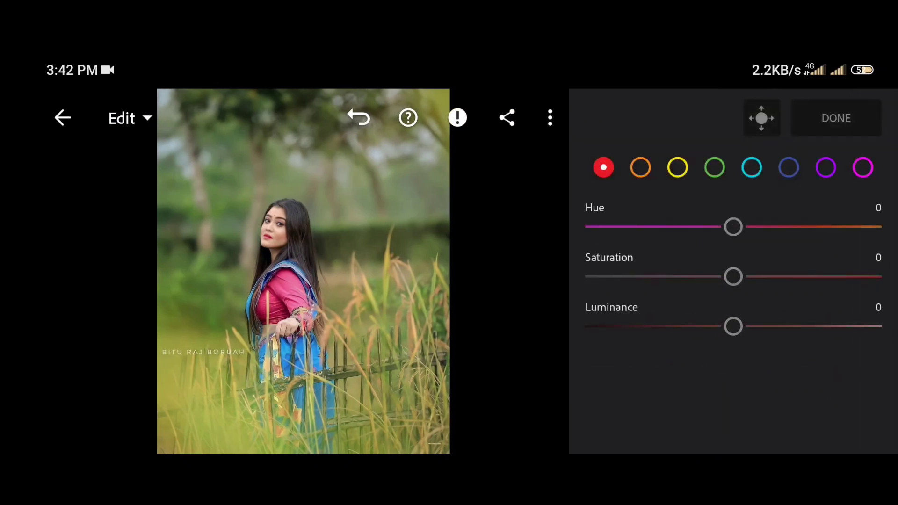
click(677, 167)
drag(733, 227, 561, 274)
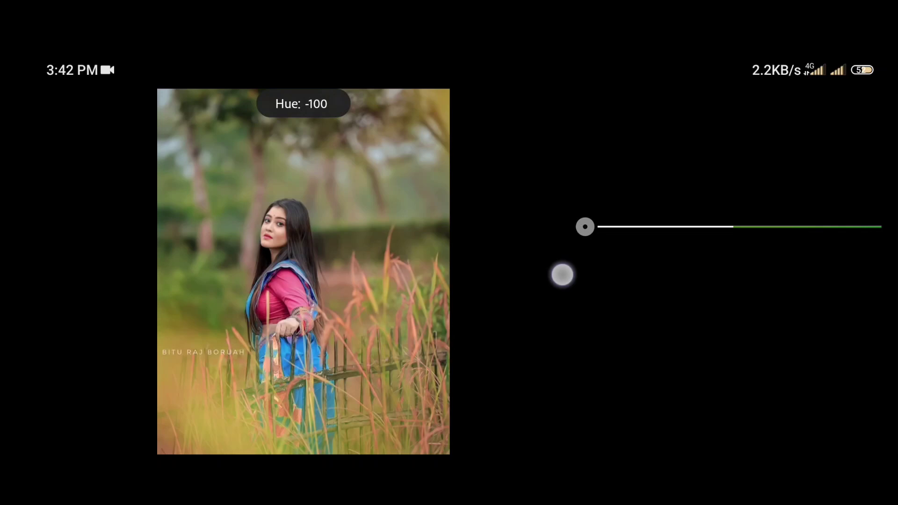
drag(734, 276, 469, 336)
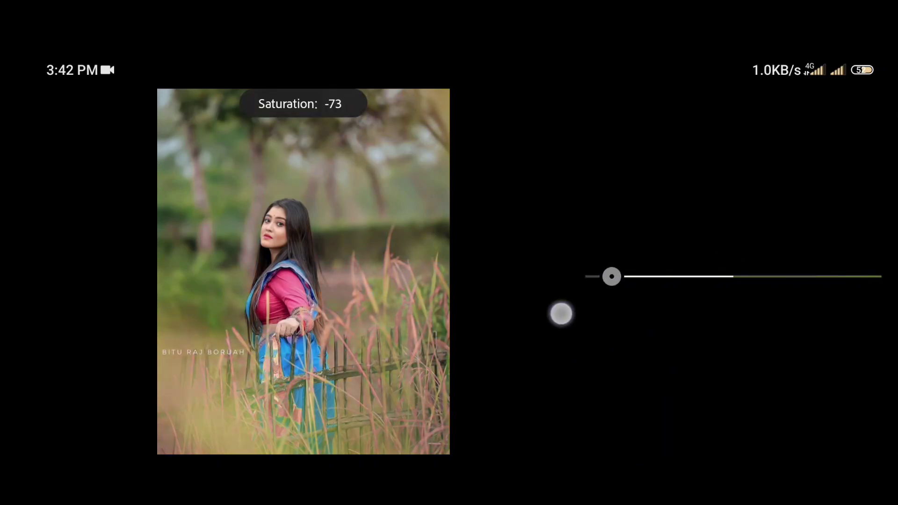
click(713, 166)
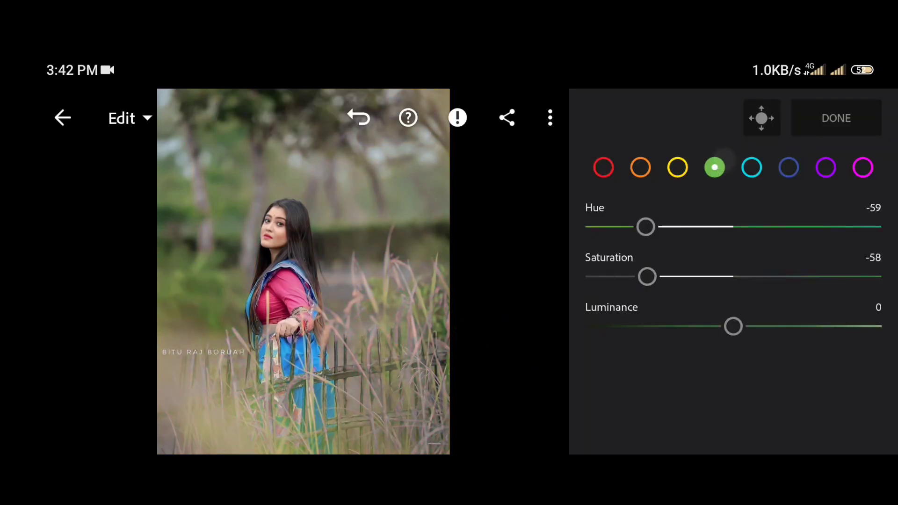
drag(732, 227, 579, 268)
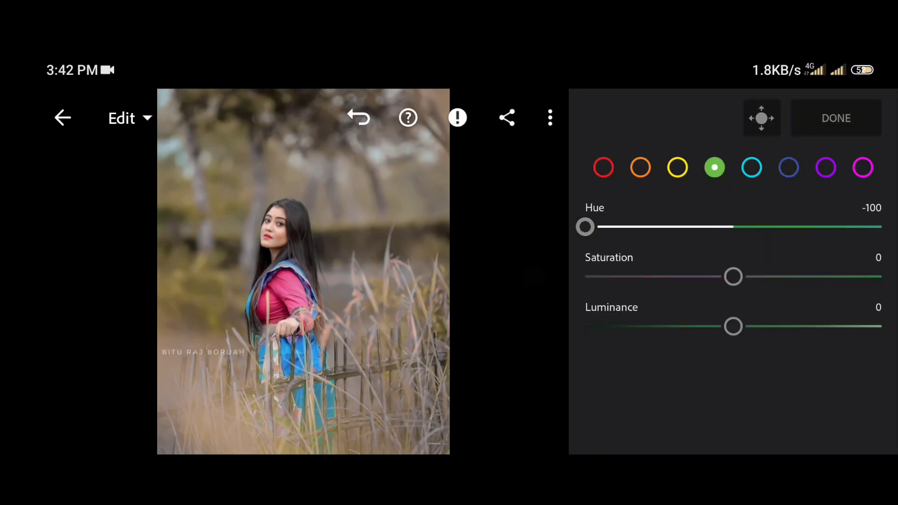
mouse_move(733, 276)
mouse_down()
mouse_move(869, 275)
mouse_move(585, 277)
mouse_move(444, 337)
mouse_up()
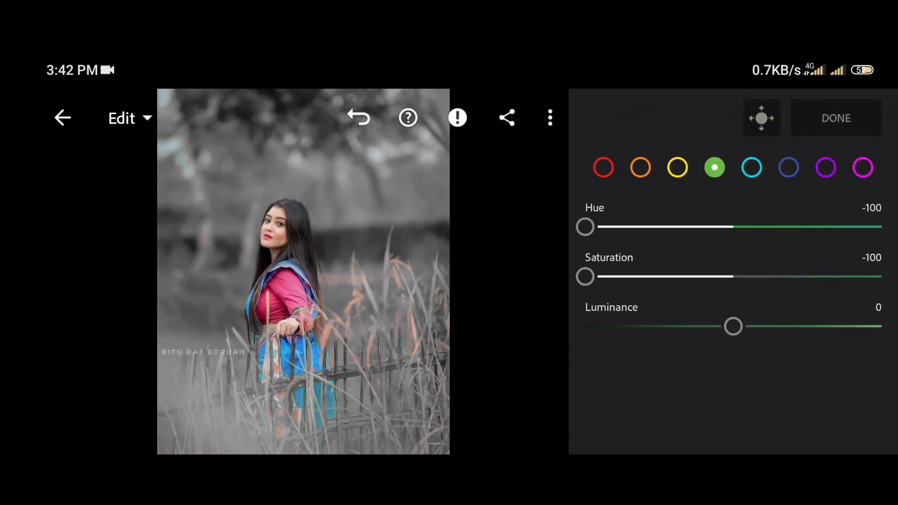
Adjust Orange in Color Mix to hue -18, saturation 0, luminance +5.
click(640, 167)
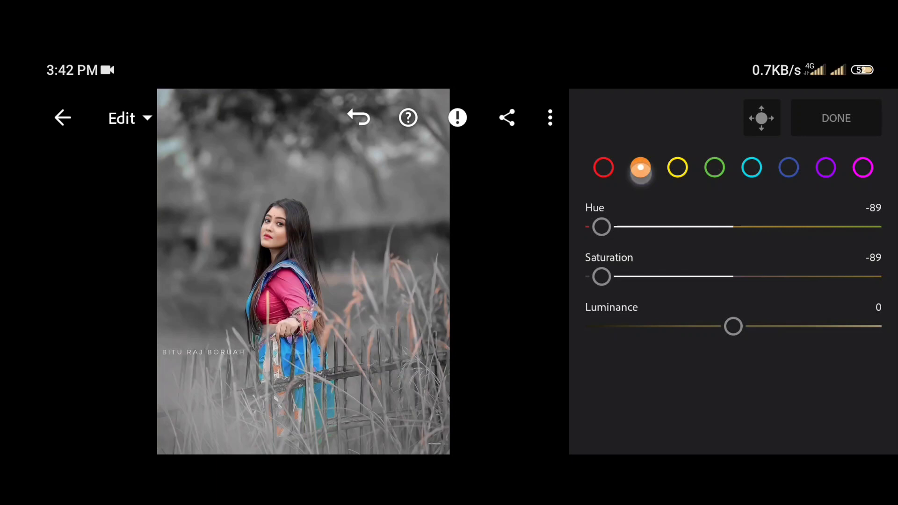
mouse_move(732, 277)
mouse_down()
mouse_move(703, 309)
mouse_move(719, 316)
mouse_up()
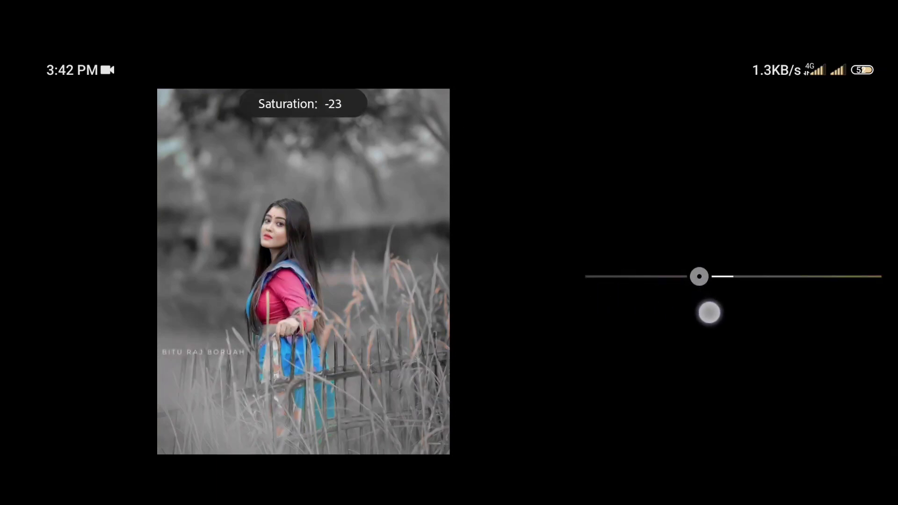
mouse_move(733, 228)
mouse_down()
mouse_move(773, 240)
mouse_move(703, 277)
mouse_move(754, 281)
mouse_move(733, 277)
mouse_up()
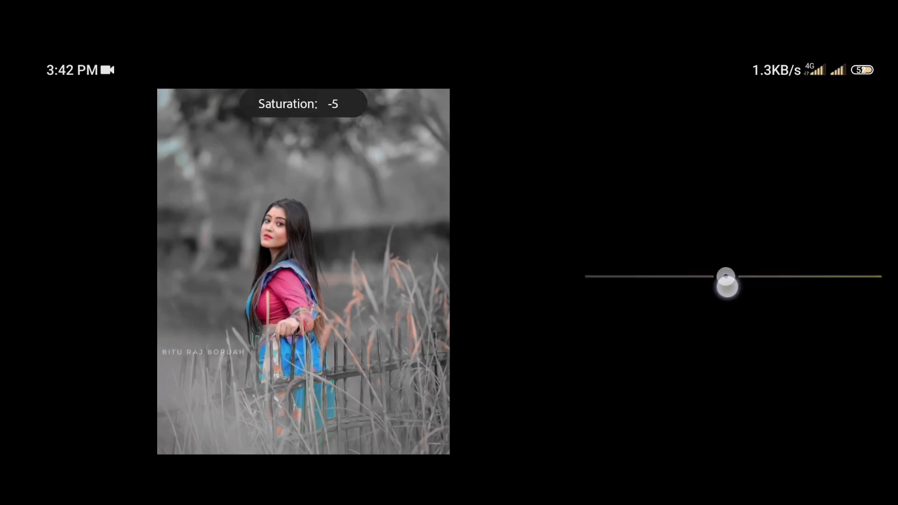
mouse_move(732, 327)
mouse_down()
mouse_move(764, 332)
mouse_move(740, 328)
mouse_up()
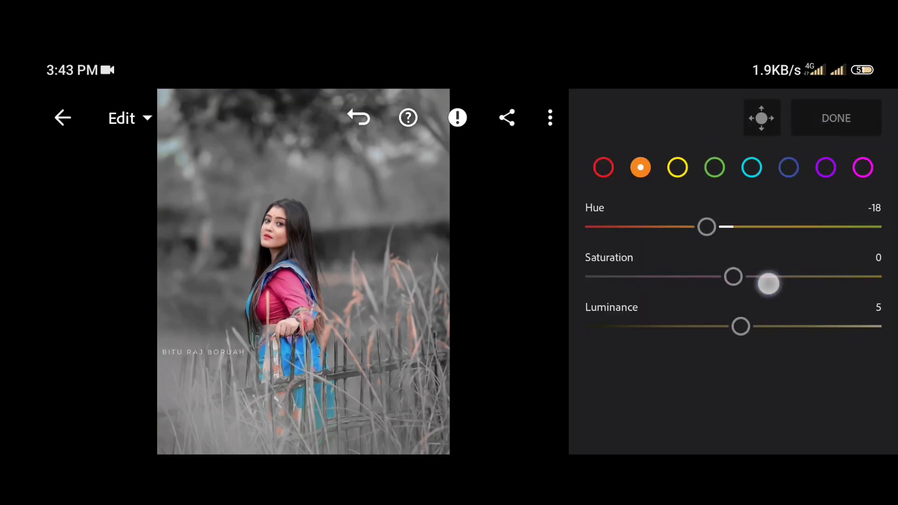
Set Temp -5 and Tint -7, and raise Vibrance to 36 and Saturation to 23.
click(836, 118)
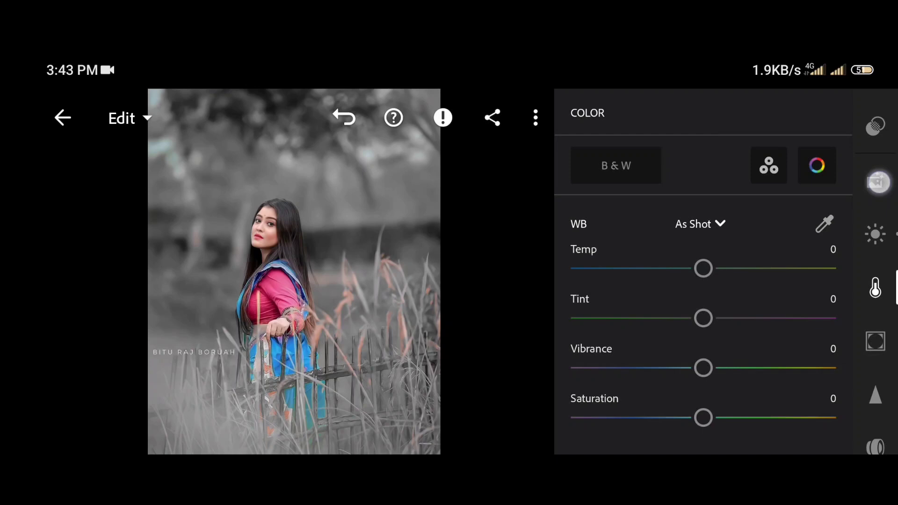
mouse_move(703, 273)
mouse_down()
mouse_move(638, 316)
mouse_move(771, 319)
mouse_move(710, 329)
mouse_up()
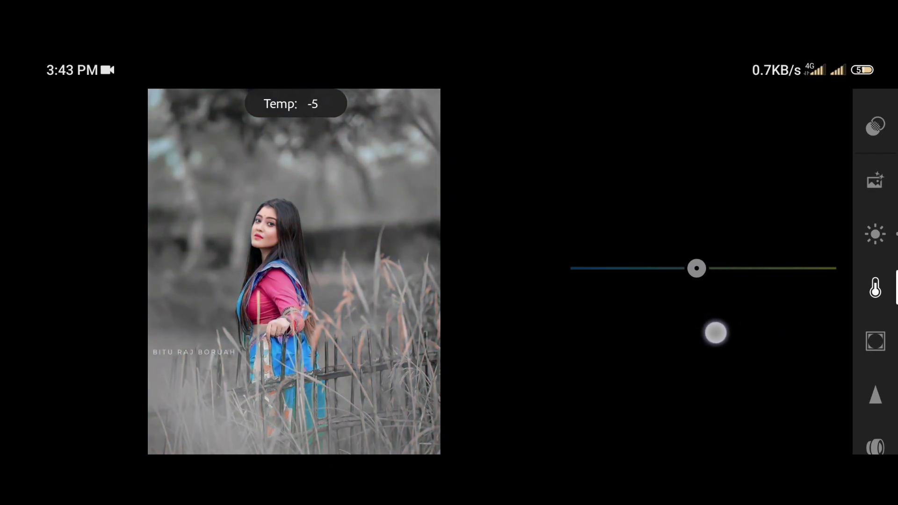
drag(710, 330, 665, 338)
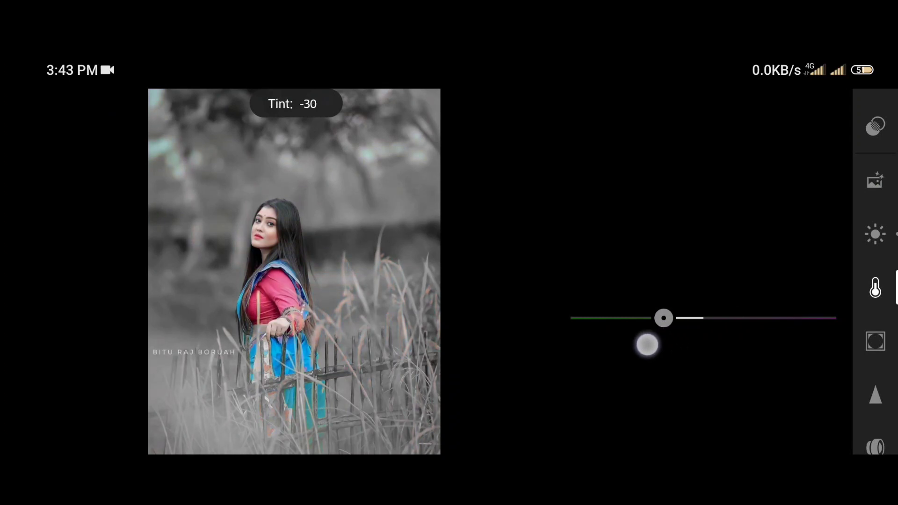
mouse_move(665, 339)
mouse_down()
mouse_move(703, 361)
mouse_move(752, 350)
mouse_up()
drag(701, 404, 733, 407)
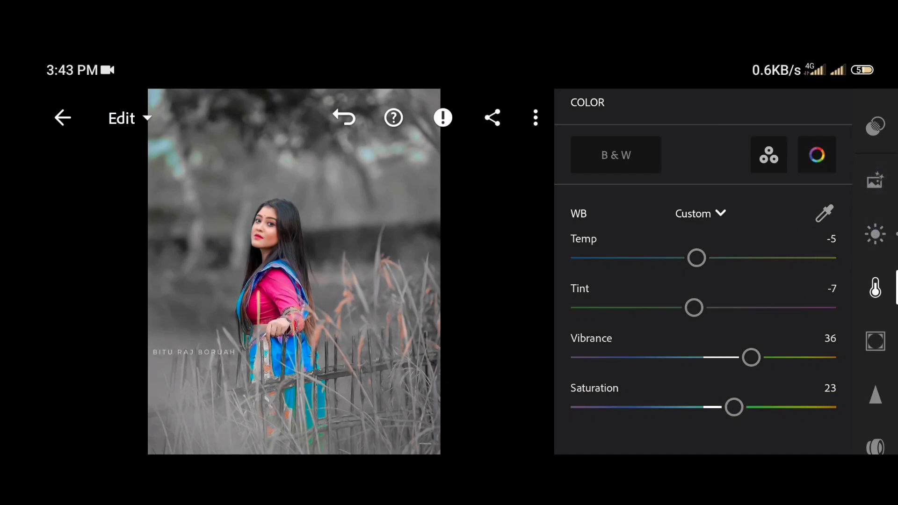
Set Effects to Texture 6, Clarity 3, Dehaze 26, Vignette -36, Midpoint 42.
click(875, 341)
mouse_move(703, 185)
mouse_down()
mouse_move(682, 257)
mouse_move(705, 266)
mouse_up()
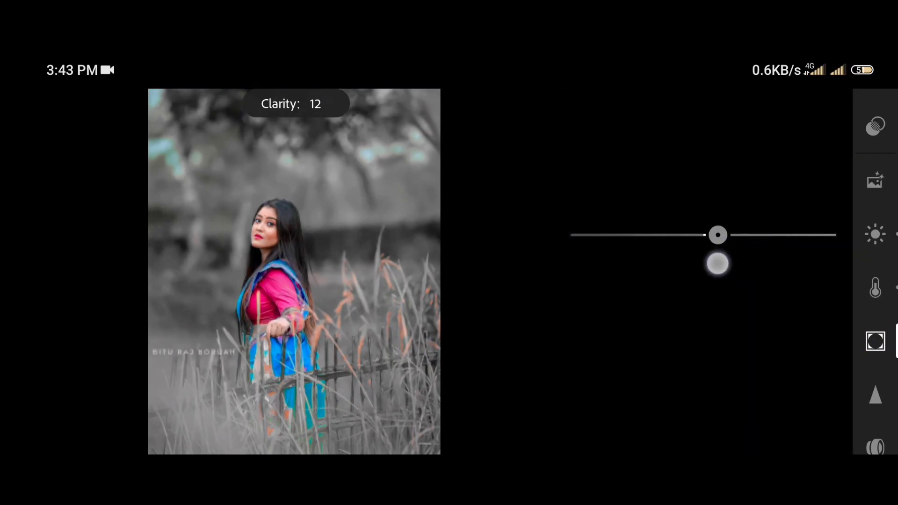
drag(705, 266, 739, 307)
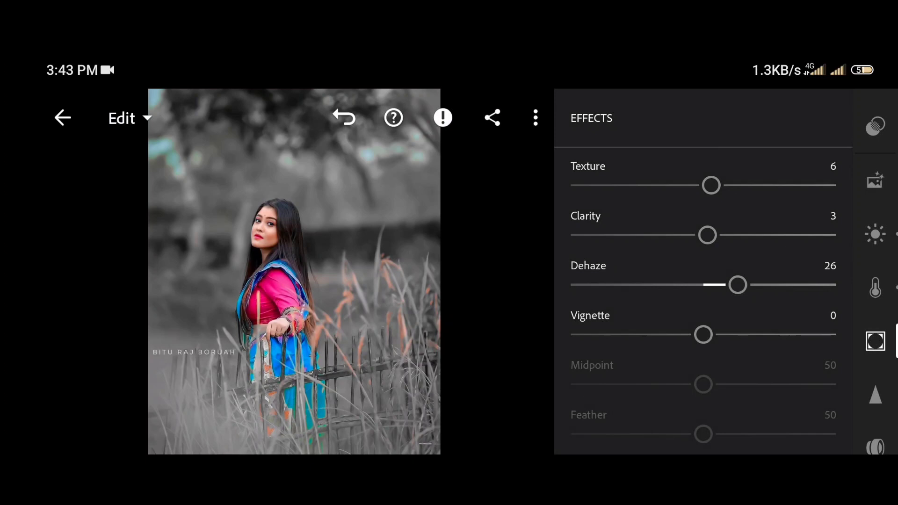
drag(703, 334, 642, 349)
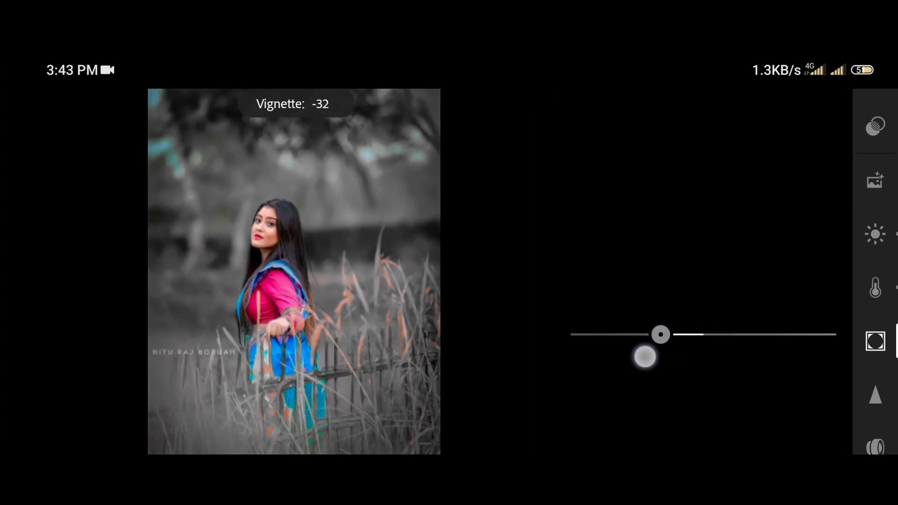
drag(703, 360, 686, 364)
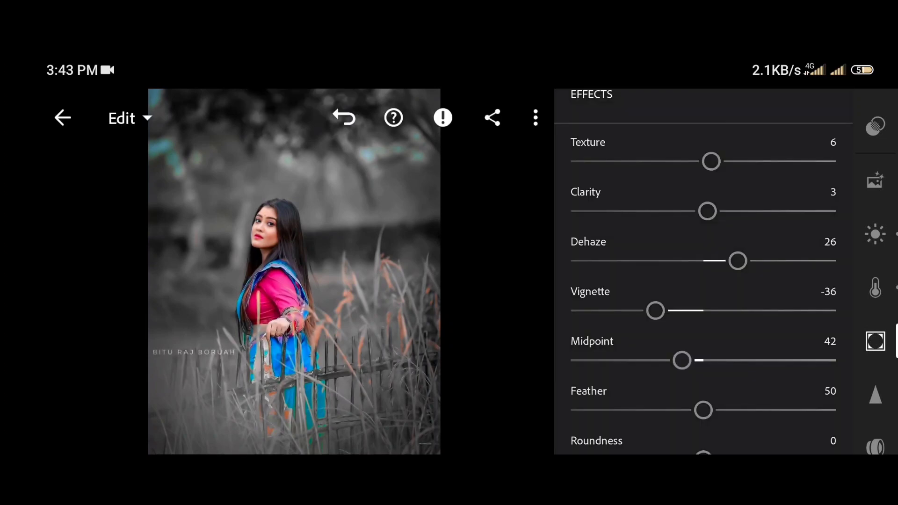
Set Detail to Sharpening 13, Masking 15 and Noise Reduction 3, then close it.
click(875, 398)
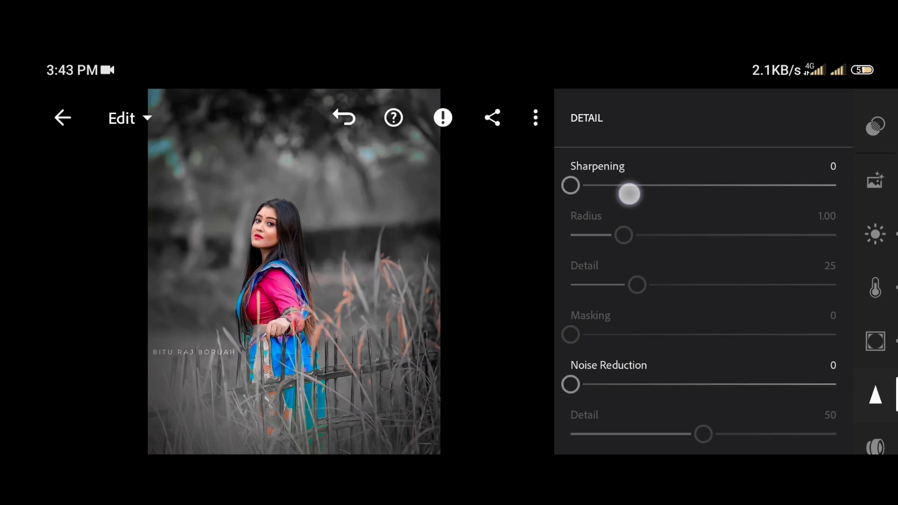
drag(627, 190, 654, 190)
scroll(725, 308, down, 1)
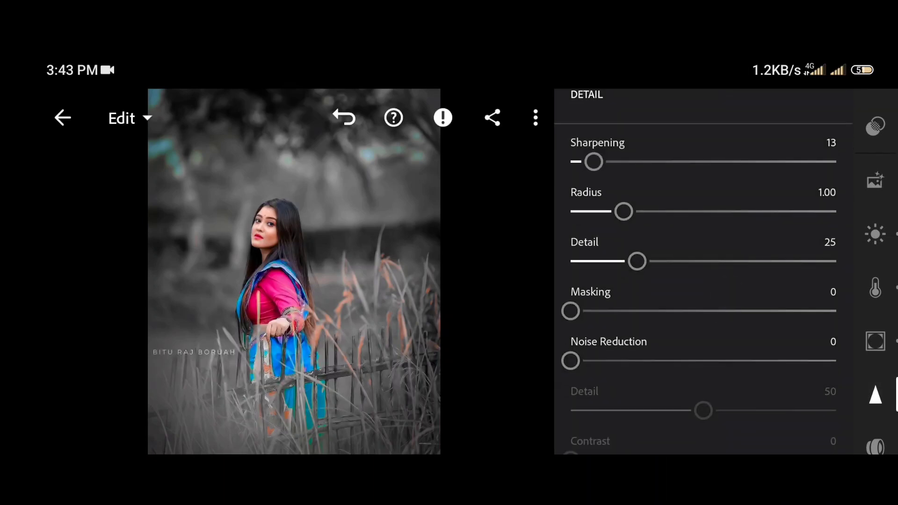
drag(571, 311, 609, 311)
drag(570, 361, 578, 361)
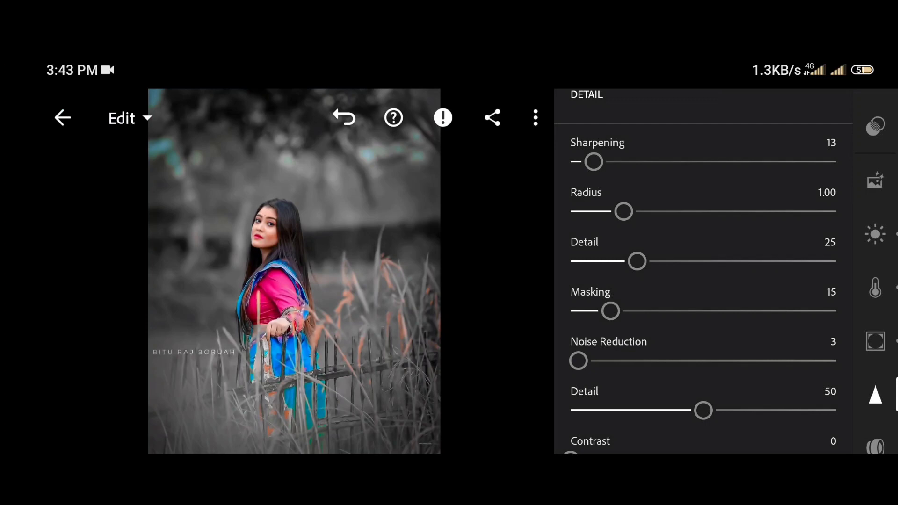
click(492, 117)
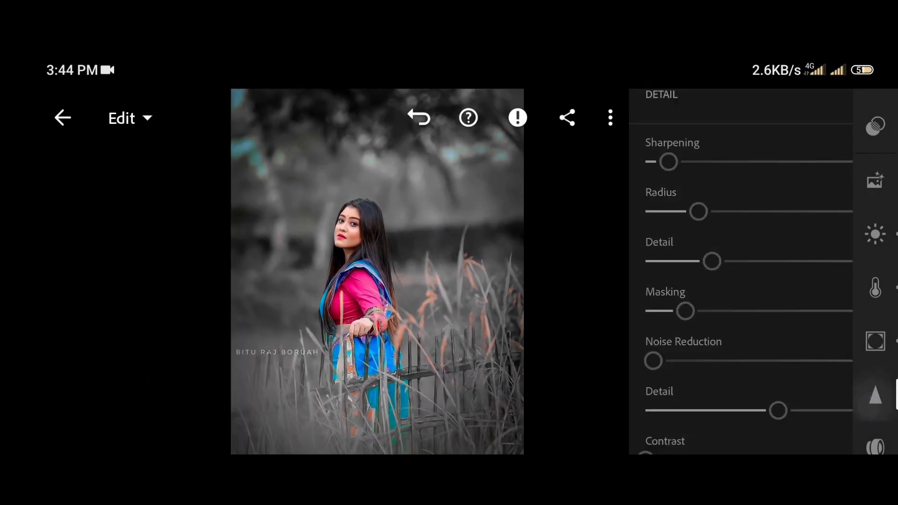
Share the edited portrait through Share to... into Snapseed.
click(876, 395)
click(790, 118)
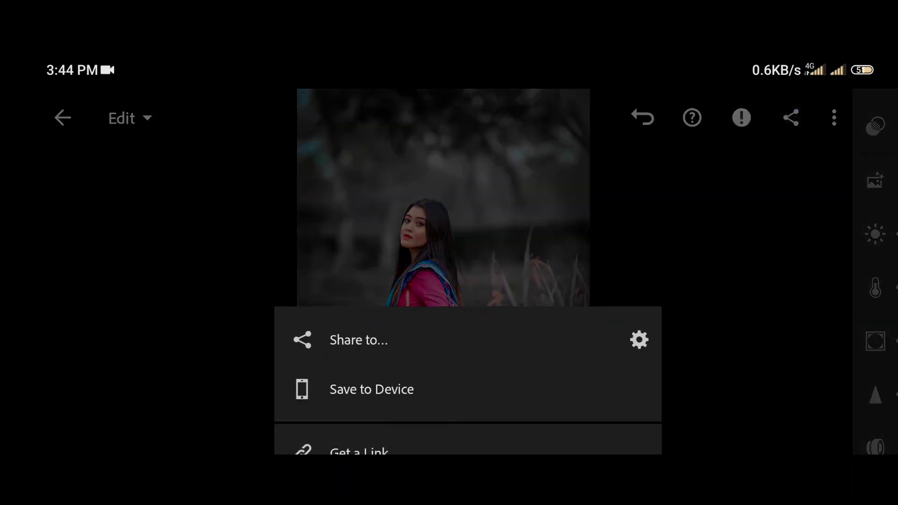
click(371, 389)
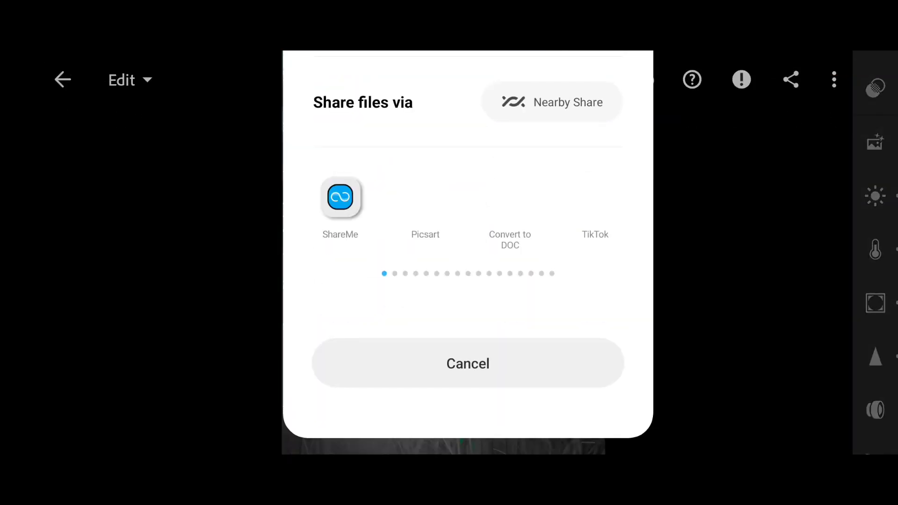
scroll(468, 211, right, 5)
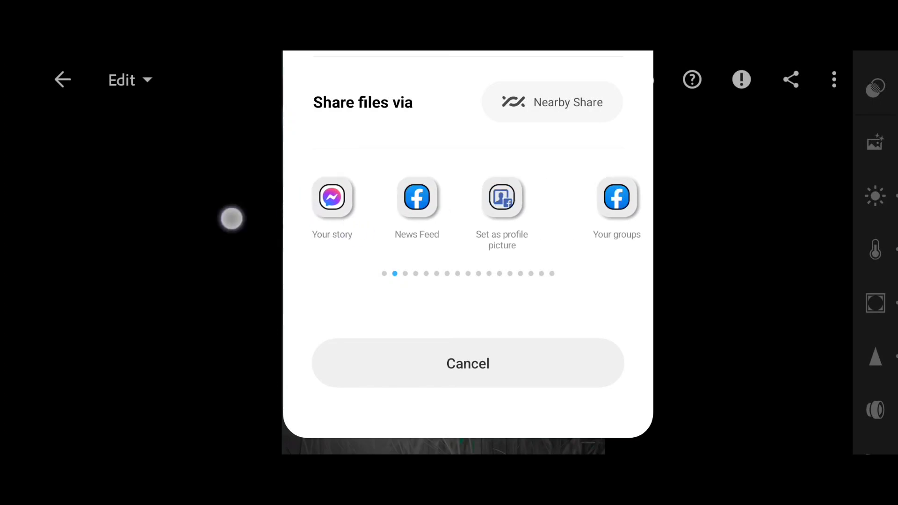
scroll(468, 211, right, 3)
scroll(468, 210, right, 3)
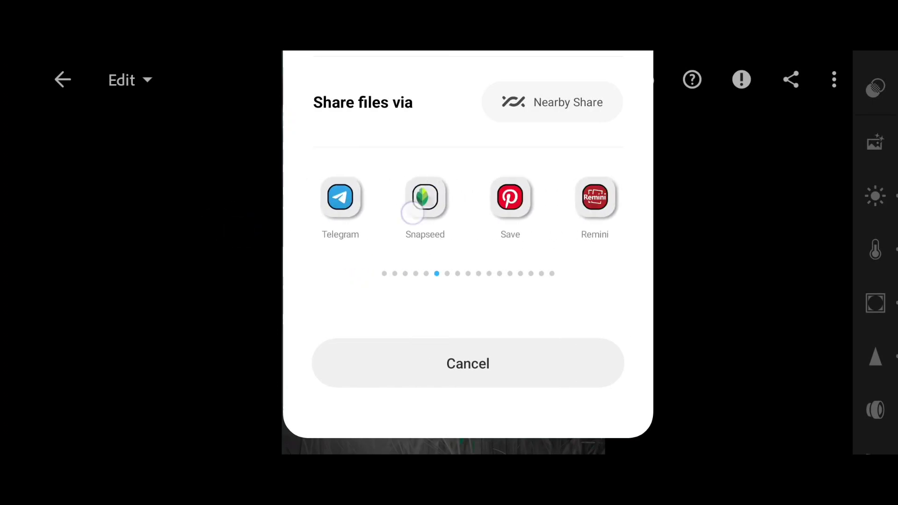
click(425, 200)
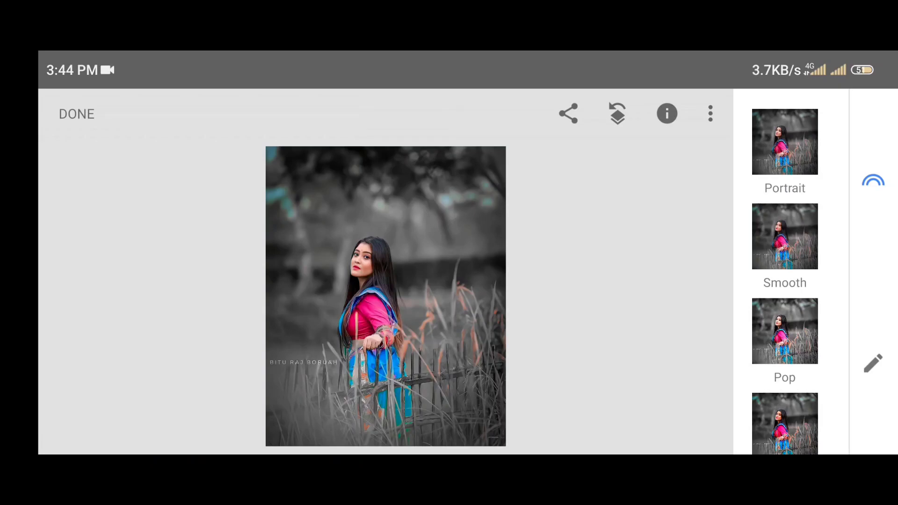
In Snapseed's Tune image, lower Warmth to -50 and apply it.
click(873, 364)
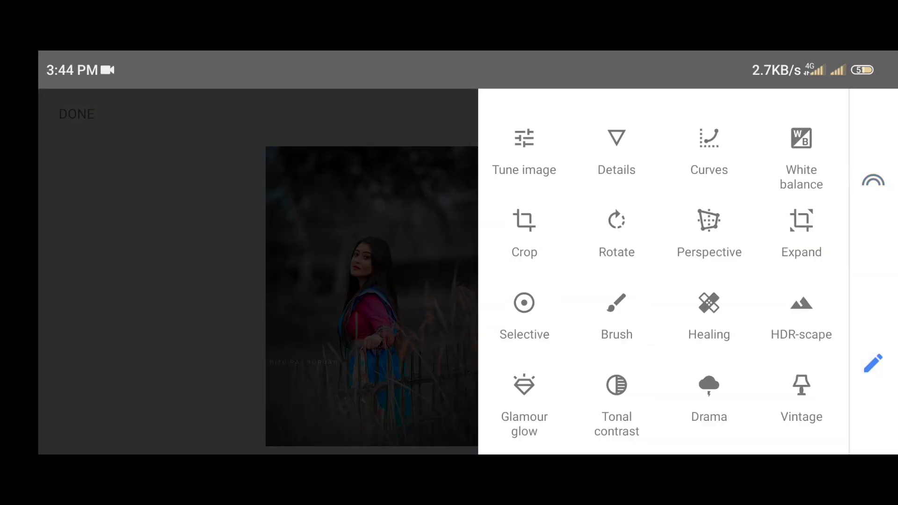
click(524, 151)
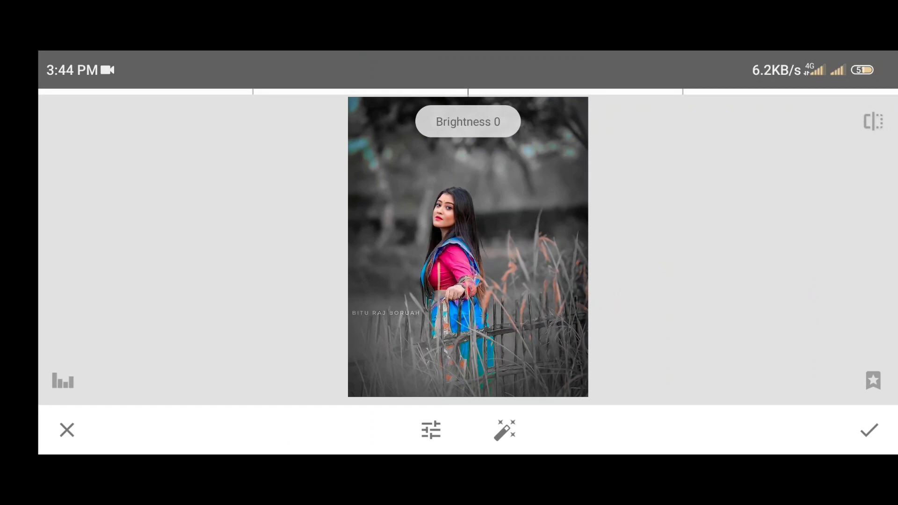
drag(646, 323, 650, 289)
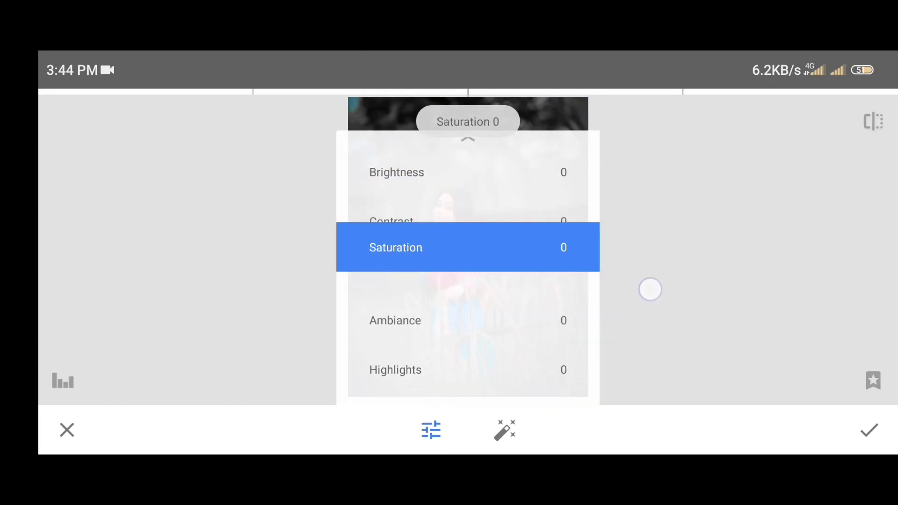
drag(650, 288, 656, 70)
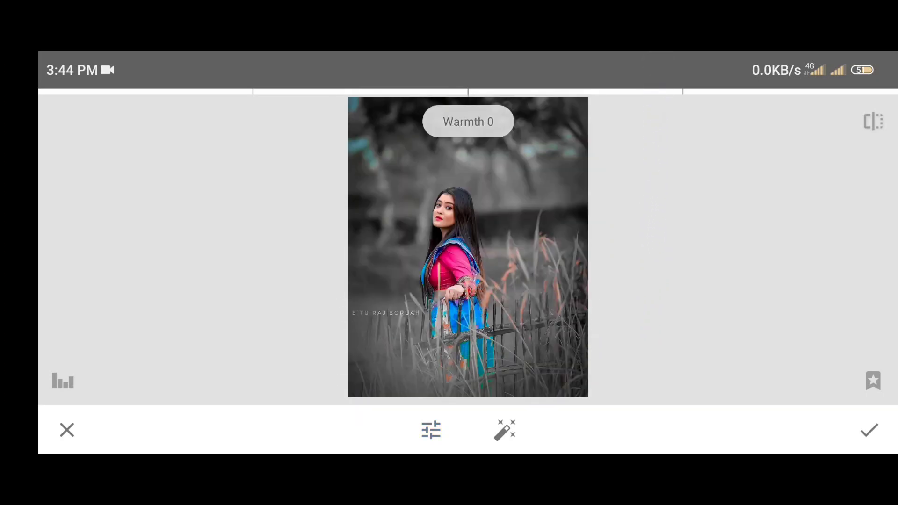
mouse_move(602, 317)
mouse_down()
mouse_move(682, 326)
mouse_move(589, 310)
mouse_up()
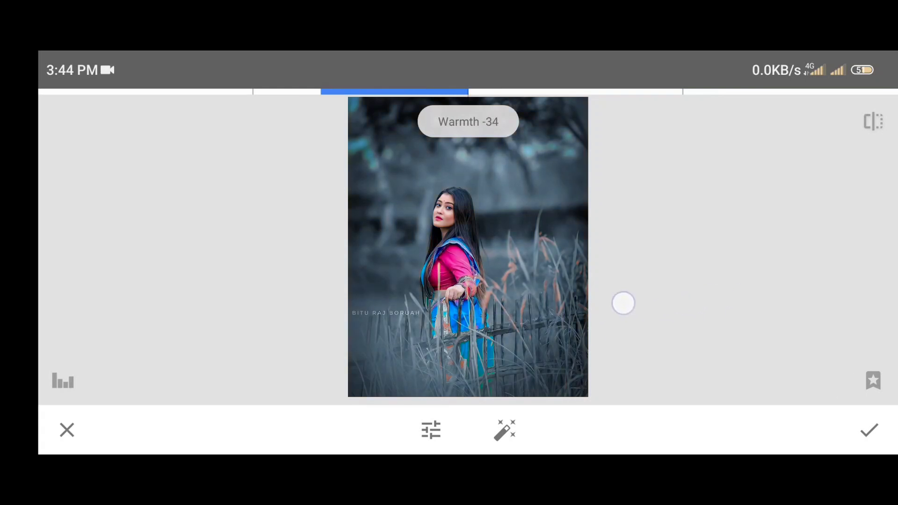
drag(584, 313, 604, 317)
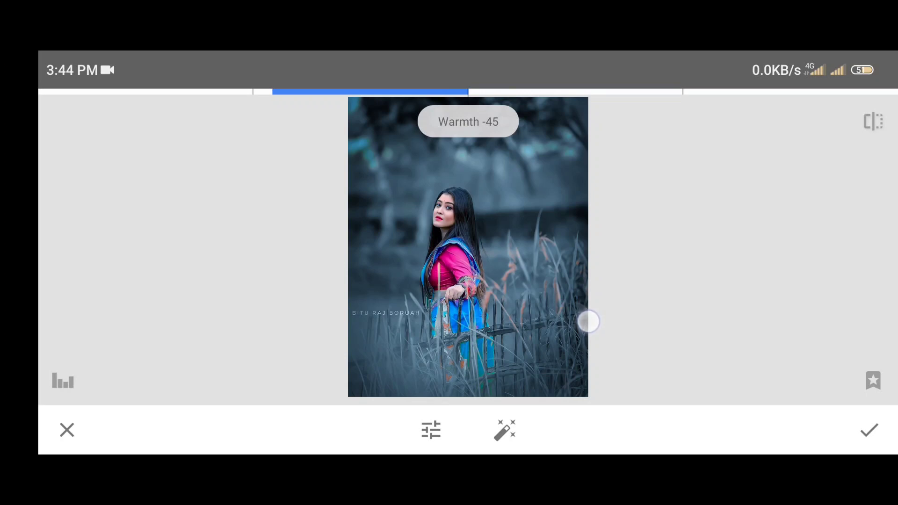
mouse_move(588, 322)
mouse_down()
mouse_move(542, 333)
mouse_move(603, 319)
mouse_move(570, 329)
mouse_up()
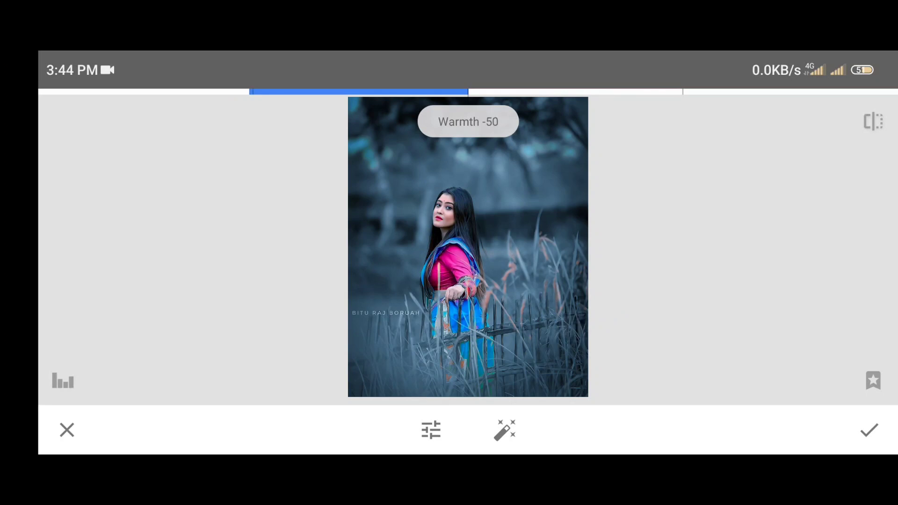
click(868, 430)
scroll(442, 295, up, 3)
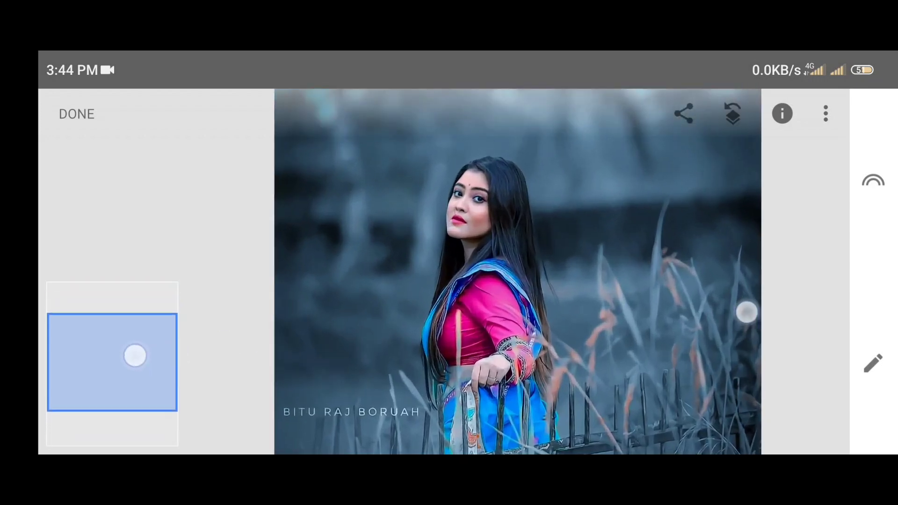
scroll(442, 294, down, 3)
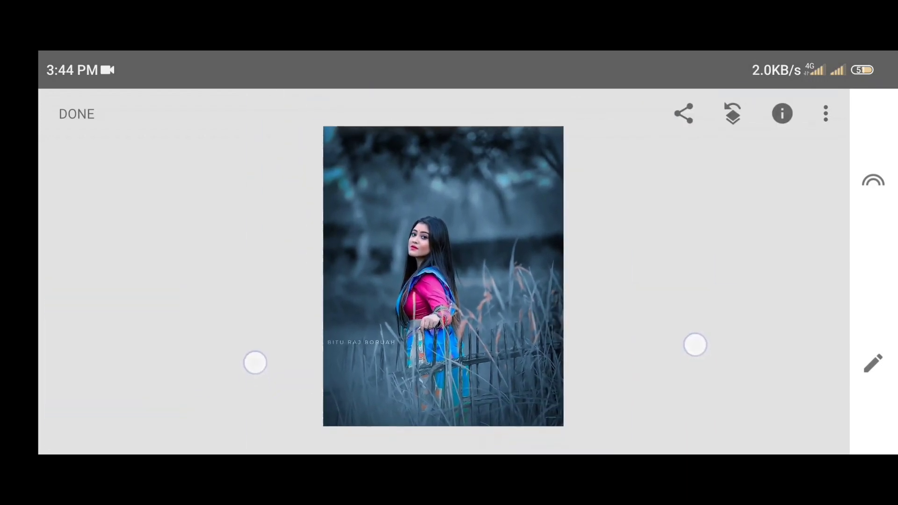
click(712, 341)
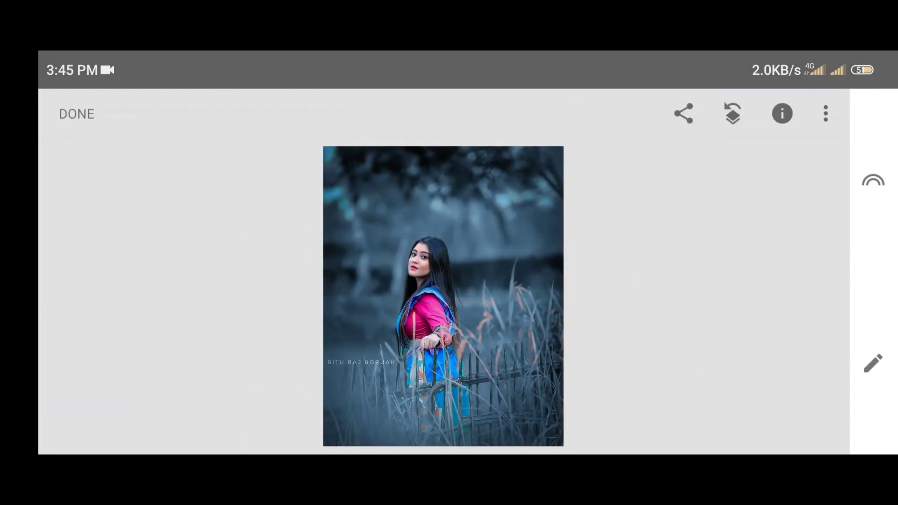
Apply Tune image again: lower contrast, more saturation, ambiance -24, highlights -16, shadows -10, warmth -5.
click(875, 368)
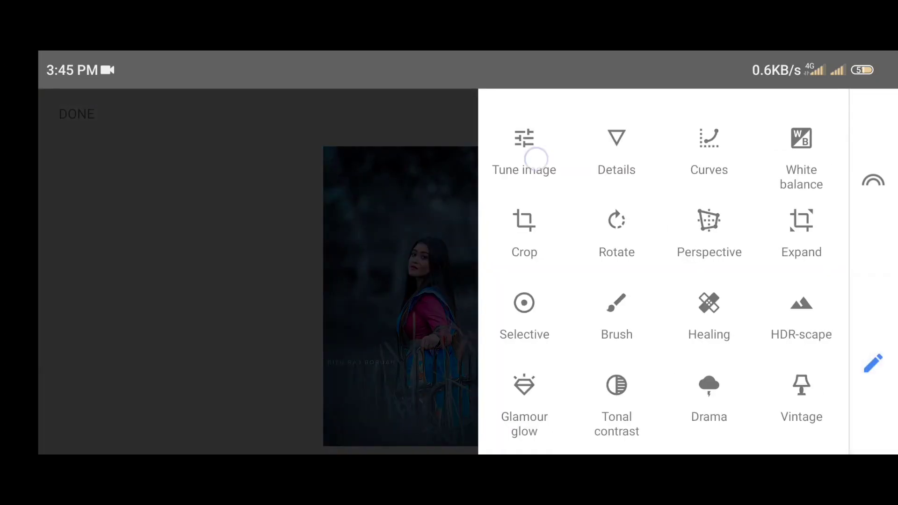
click(533, 158)
mouse_move(708, 330)
mouse_down()
mouse_move(708, 316)
mouse_move(613, 358)
mouse_move(714, 356)
mouse_move(689, 351)
mouse_up()
mouse_move(628, 352)
mouse_down()
mouse_move(750, 352)
mouse_move(674, 356)
mouse_move(707, 347)
mouse_move(704, 333)
mouse_move(556, 372)
mouse_up()
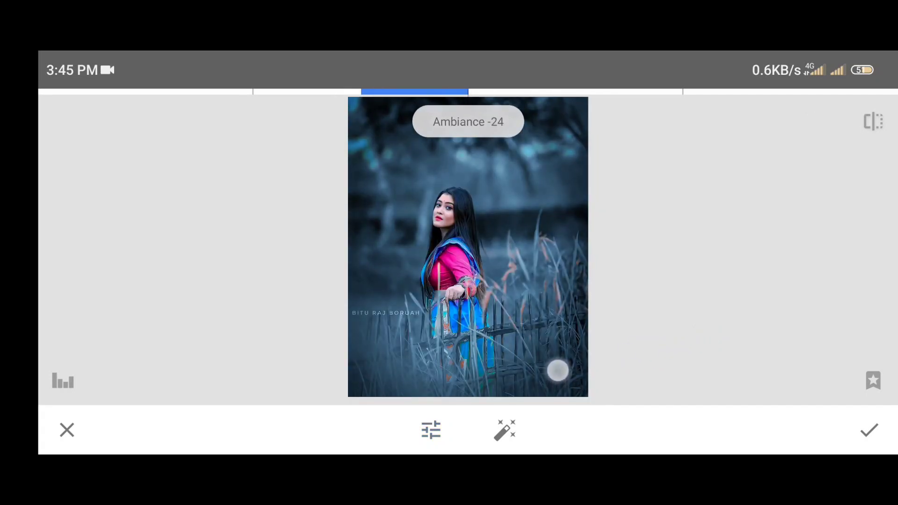
mouse_move(701, 328)
mouse_down()
mouse_move(697, 316)
mouse_move(701, 341)
mouse_move(558, 363)
mouse_up()
drag(690, 314, 716, 347)
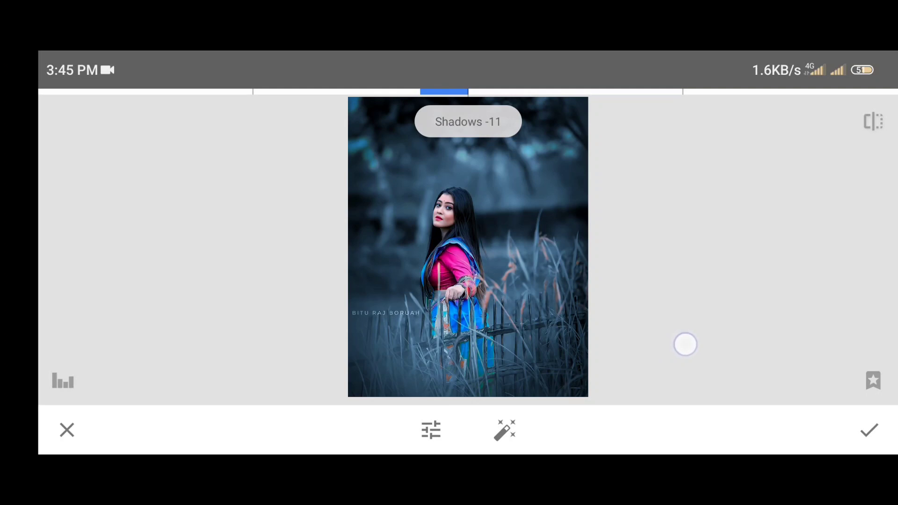
mouse_move(686, 346)
mouse_down()
mouse_move(697, 330)
mouse_move(719, 339)
mouse_move(678, 340)
mouse_move(691, 336)
mouse_up()
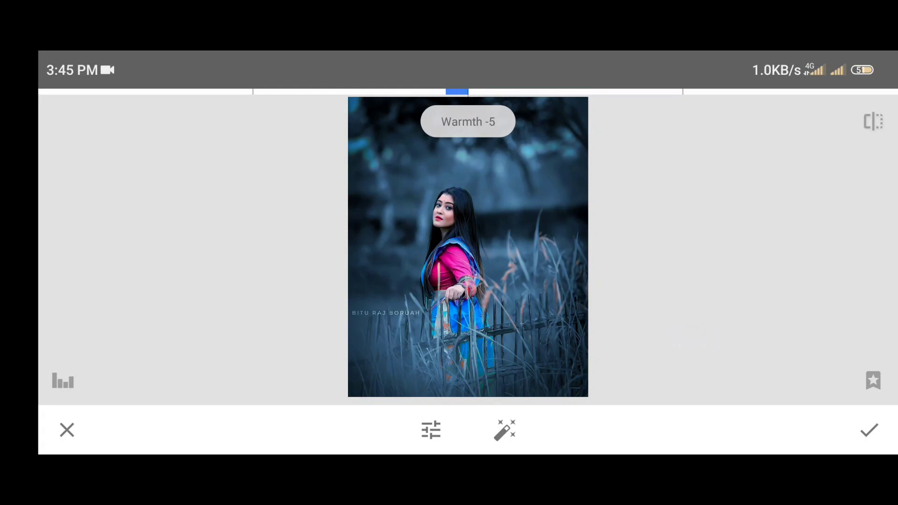
click(853, 419)
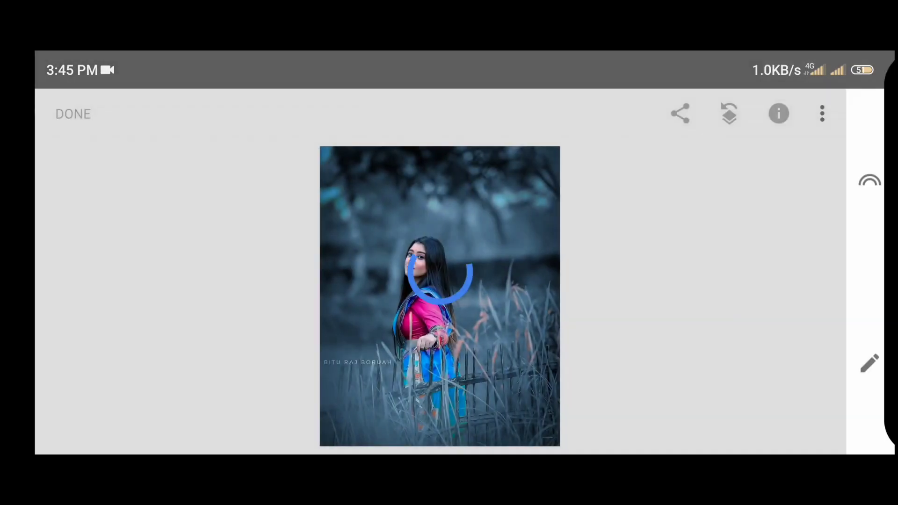
scroll(440, 285, up, 2)
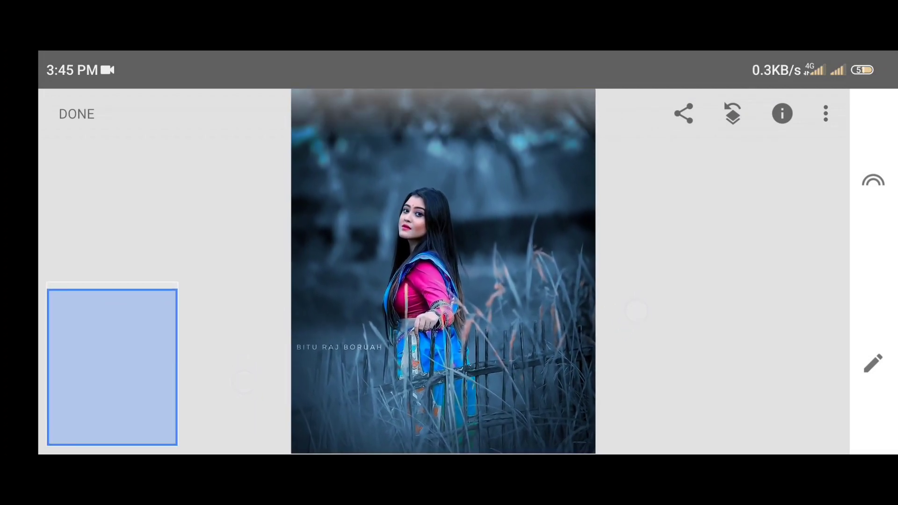